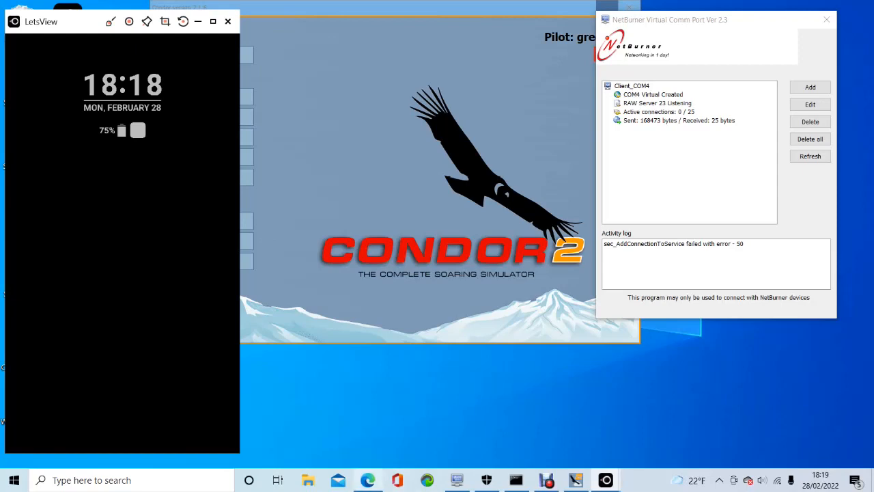
Switch to Microsoft Edge and download the Virtual COMM Port Driver (Windows 7 - 10) from the NetBurner search result.
{"action": "mouse_move", "coordinate": [368, 480]}
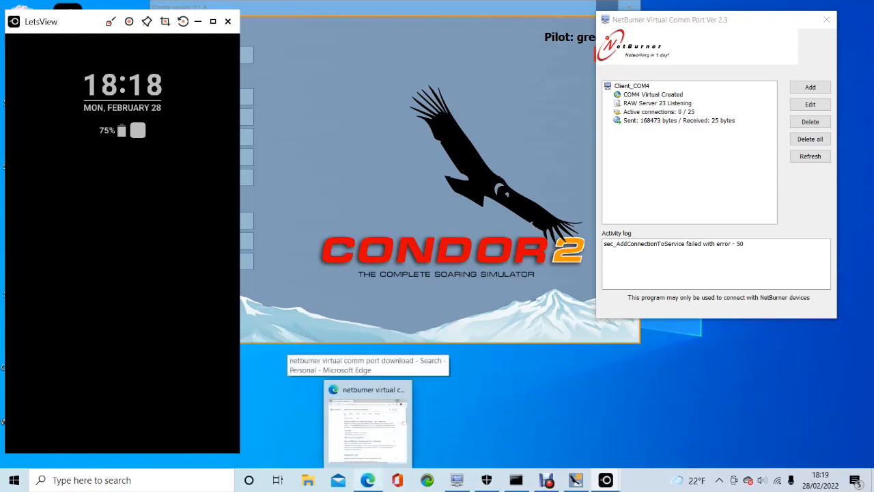
{"action": "left_click", "coordinate": [368, 427]}
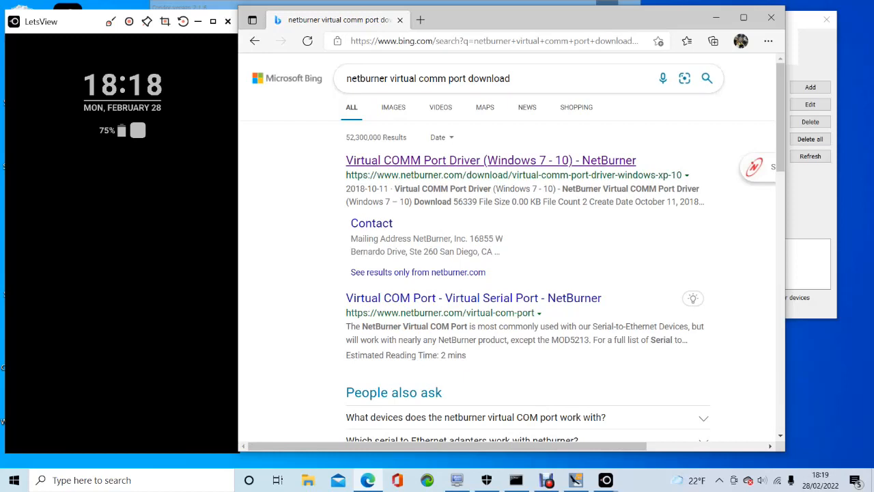
{"action": "left_click", "coordinate": [490, 161]}
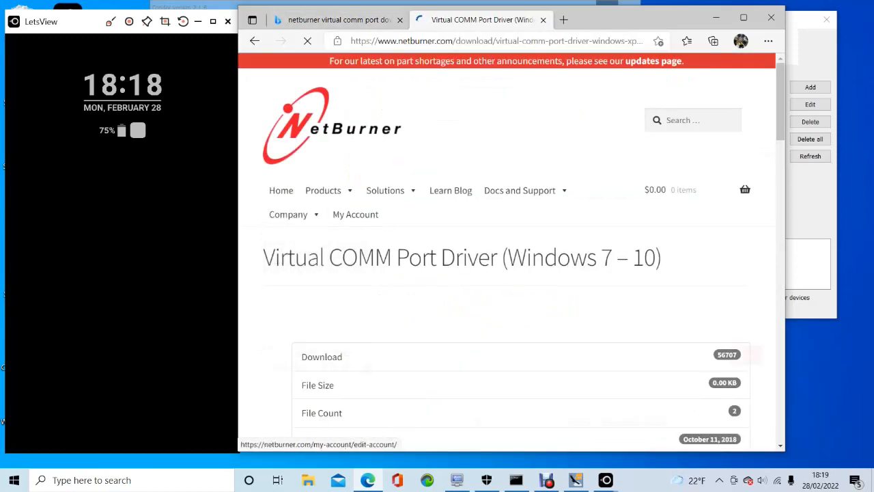
{"action": "scroll", "coordinate": [355, 218], "scroll_direction": "down", "scroll_amount": 3}
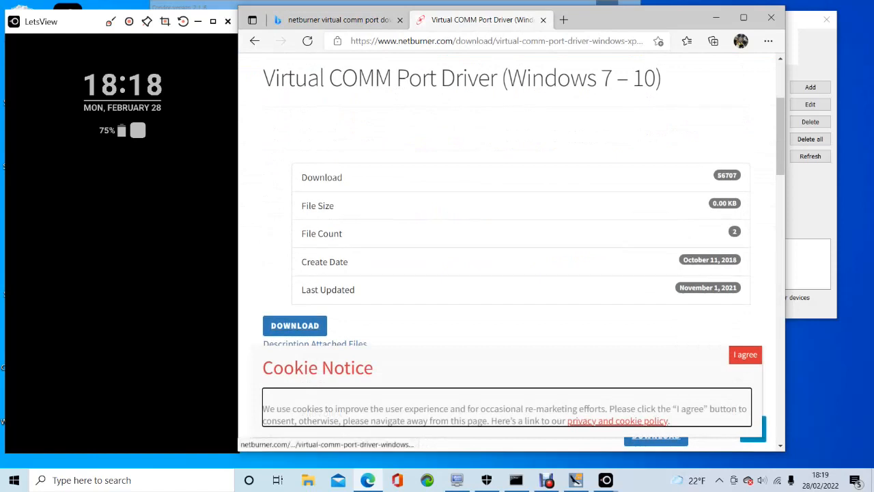
{"action": "left_click", "coordinate": [295, 325]}
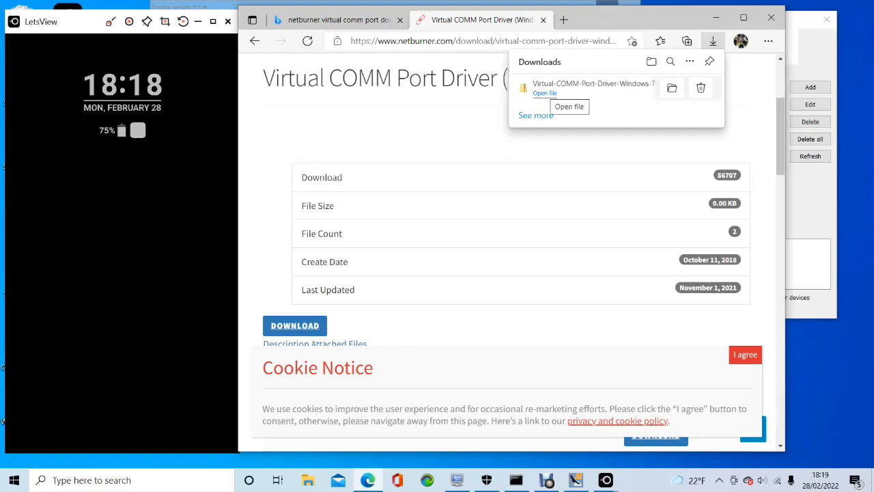
Open the downloaded driver archive to view its installers, close it and put the browser away.
{"action": "left_click", "coordinate": [545, 92]}
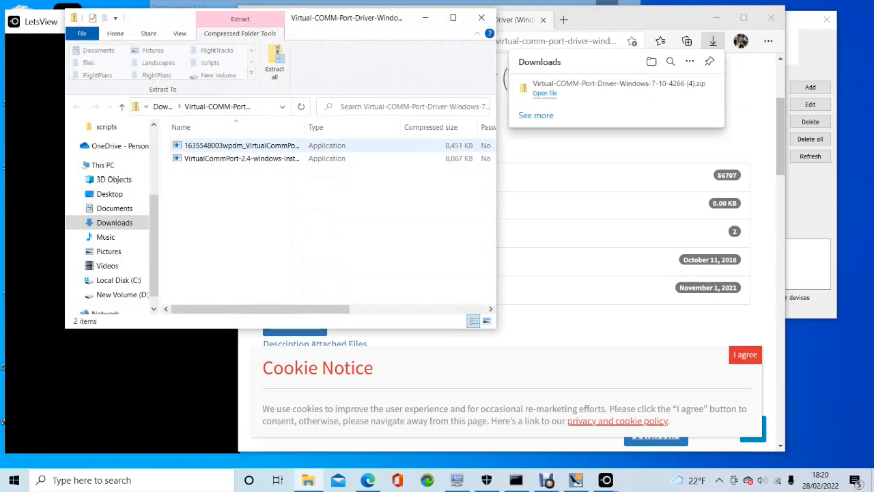
{"action": "left_click", "coordinate": [481, 17]}
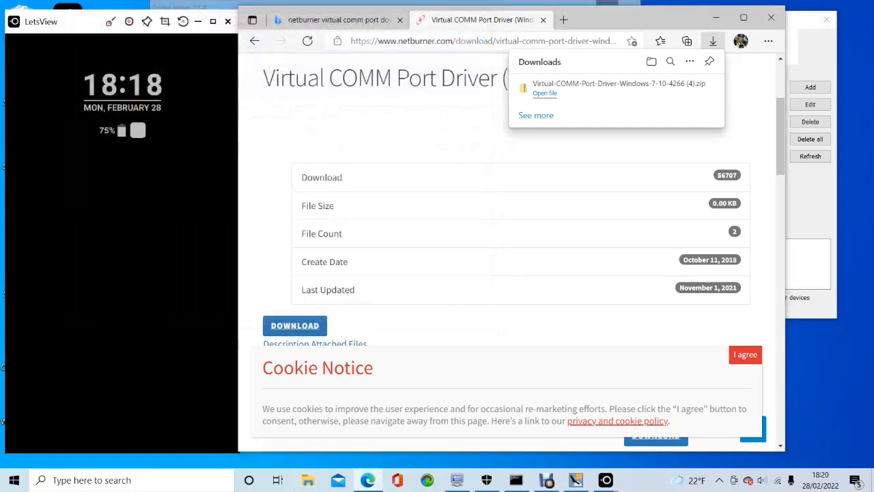
{"action": "left_click", "coordinate": [716, 18]}
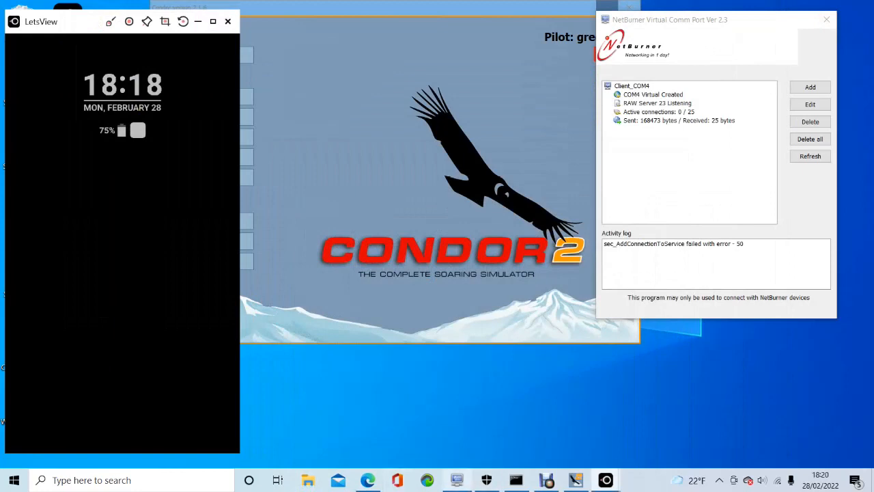
Start adding a new NetBurner virtual port connection using serial port COM2.
{"action": "mouse_move", "coordinate": [457, 480]}
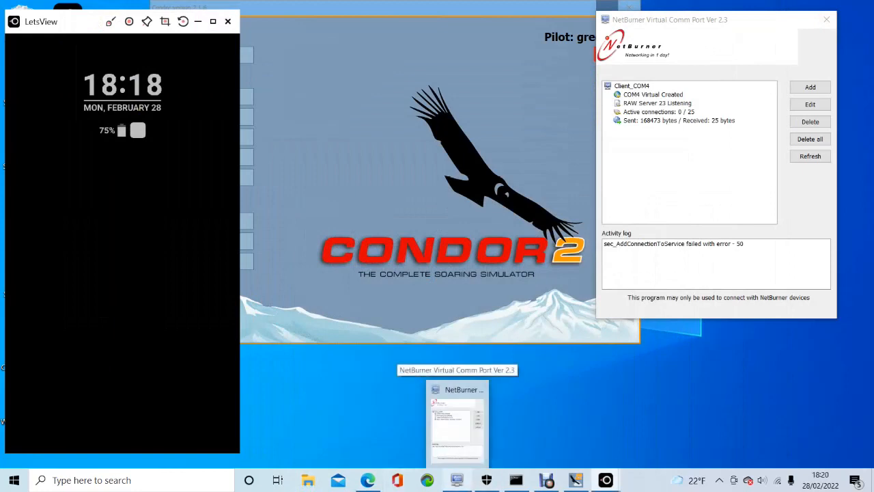
{"action": "left_click_drag", "start_coordinate": [746, 20], "coordinate": [768, 11]}
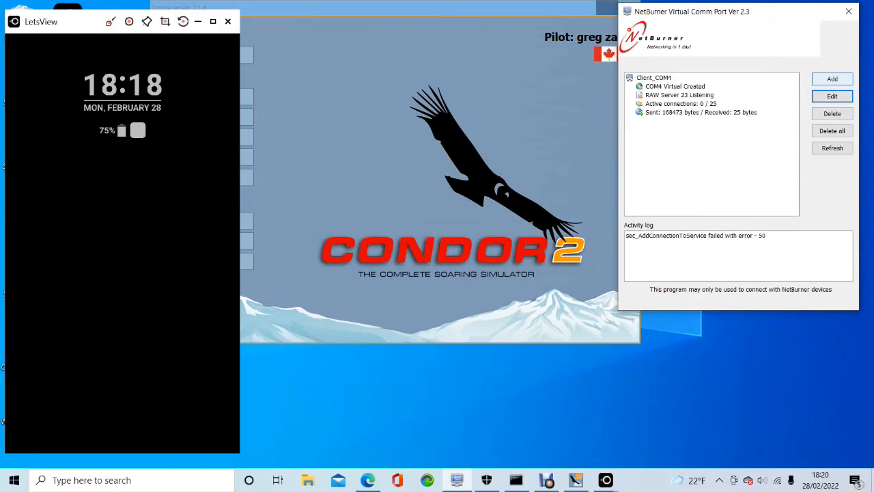
{"action": "left_click", "coordinate": [832, 79]}
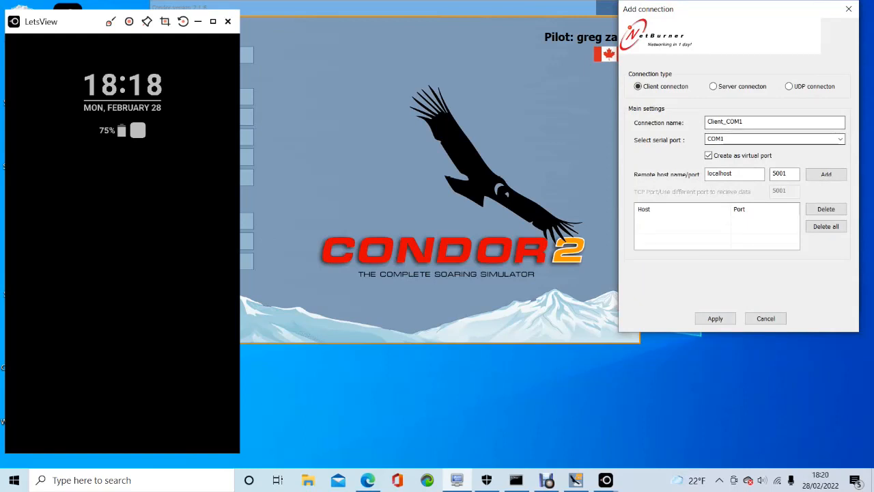
{"action": "left_click", "coordinate": [839, 139]}
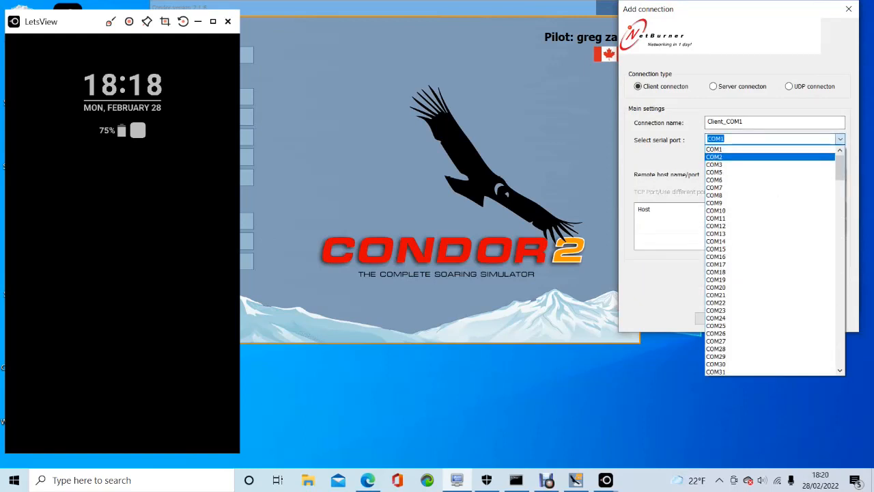
{"action": "left_click", "coordinate": [715, 157]}
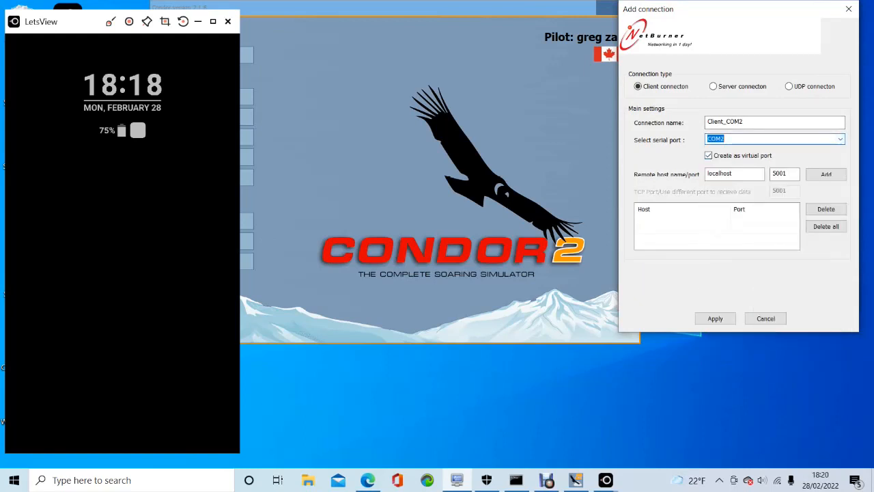
Change the new connection to a server connection with TCP port 23, and cancel adding it.
{"action": "left_click", "coordinate": [714, 86]}
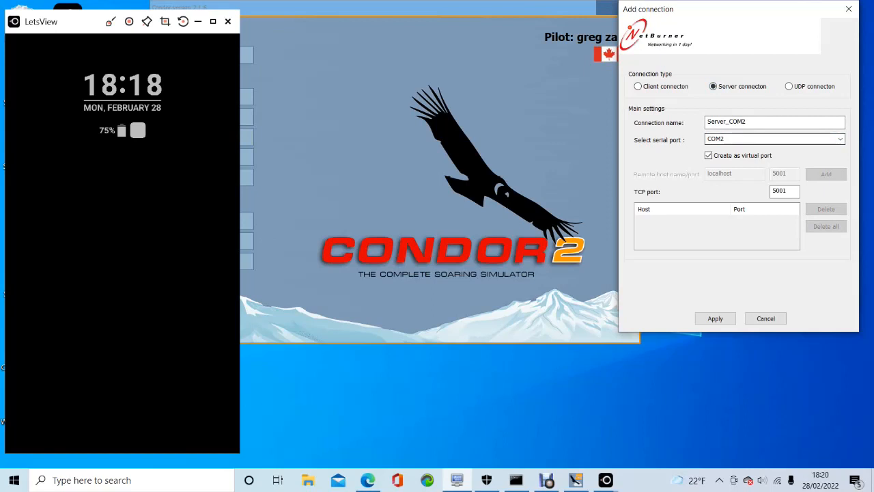
{"action": "left_click", "coordinate": [787, 191]}
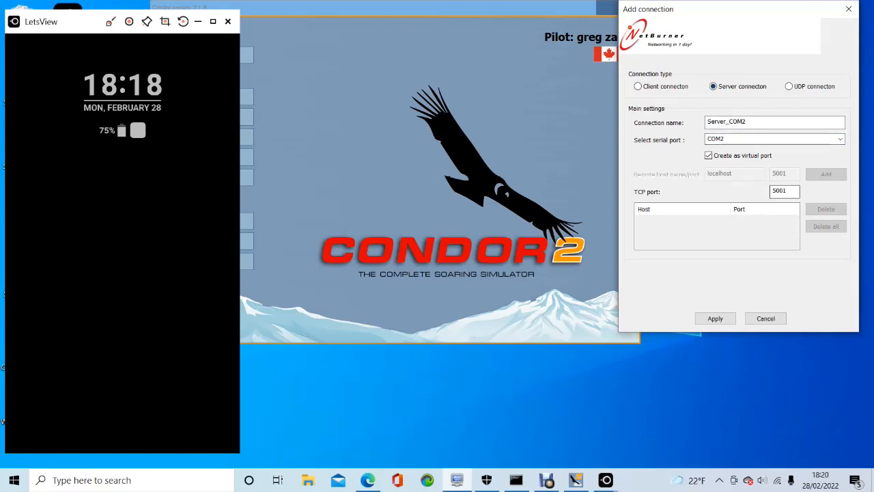
{"action": "key", "text": "BackSpace"}
{"action": "key", "text": "BackSpace"}
{"action": "key", "text": "BackSpace"}
{"action": "key", "text": "BackSpace"}
{"action": "type", "text": "23"}
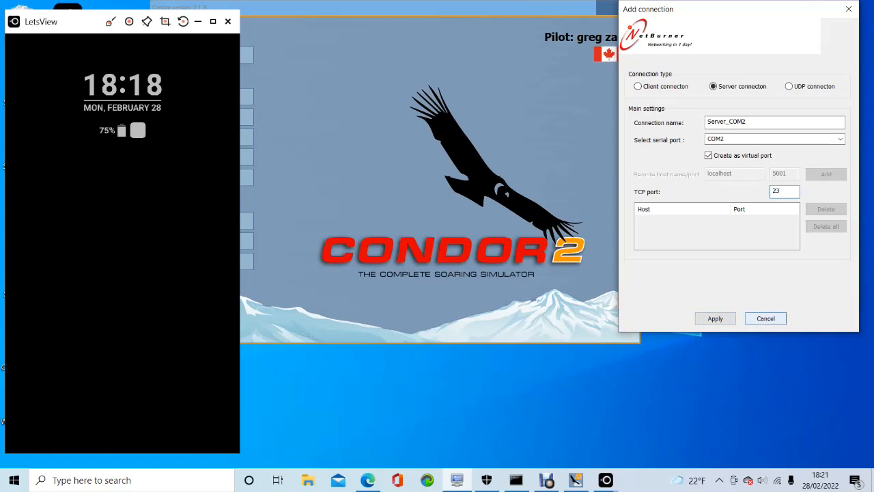
{"action": "left_click", "coordinate": [765, 319]}
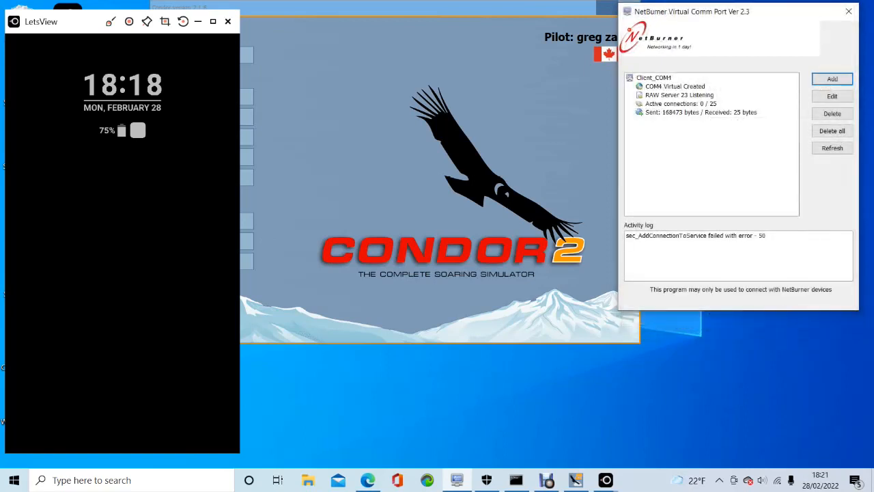
Open the existing Client_COM4 connection's settings to examine its type, serial port and TCP port.
{"action": "left_click", "coordinate": [654, 78]}
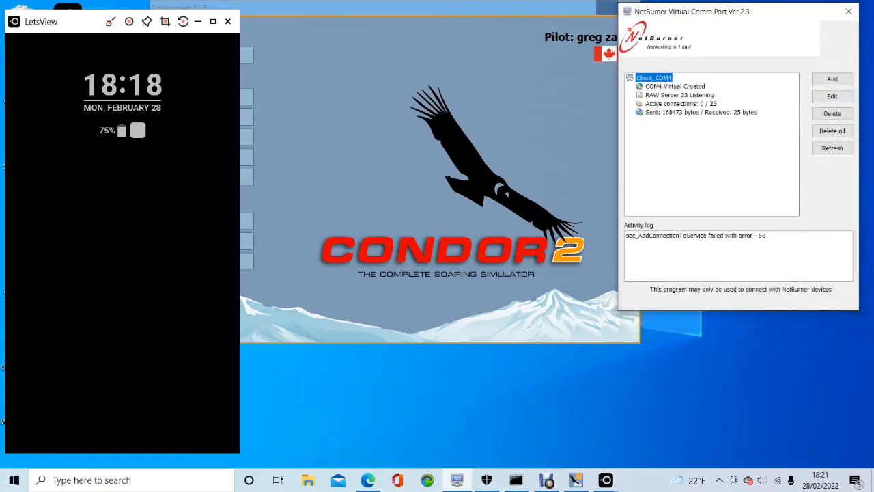
{"action": "left_click", "coordinate": [832, 96]}
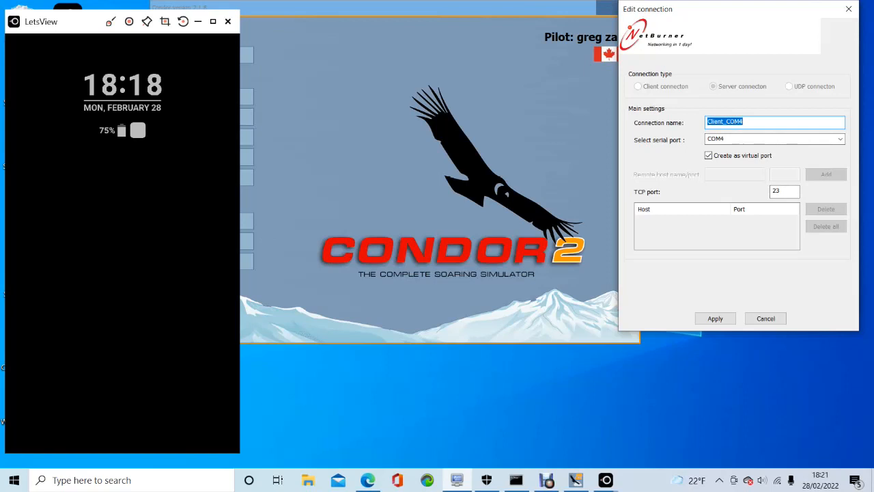
Switch to Condor 2, check the NMEA output settings in the setup options, and move the window clear of the phone mirror.
{"action": "key", "text": "alt+Tab"}
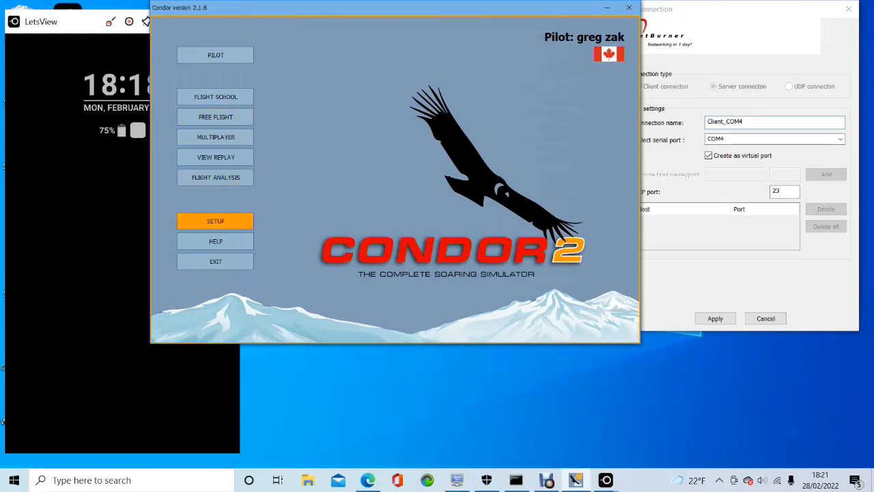
{"action": "left_click", "coordinate": [216, 220]}
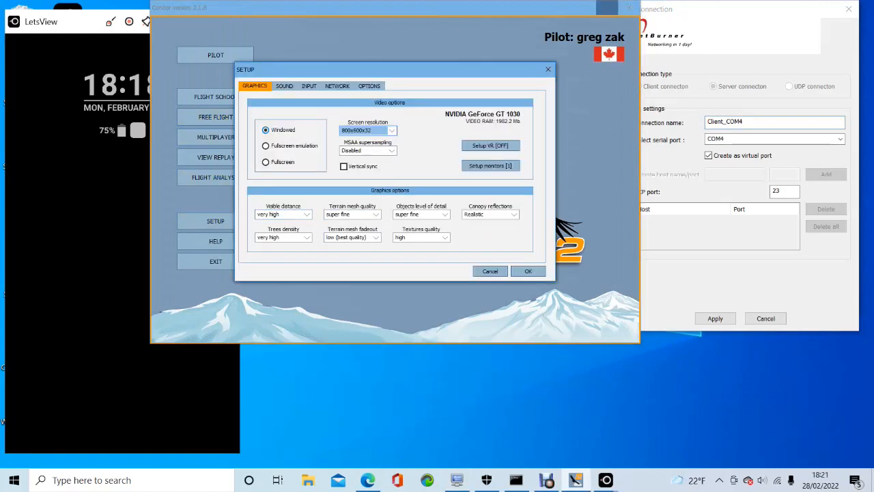
{"action": "left_click", "coordinate": [369, 86]}
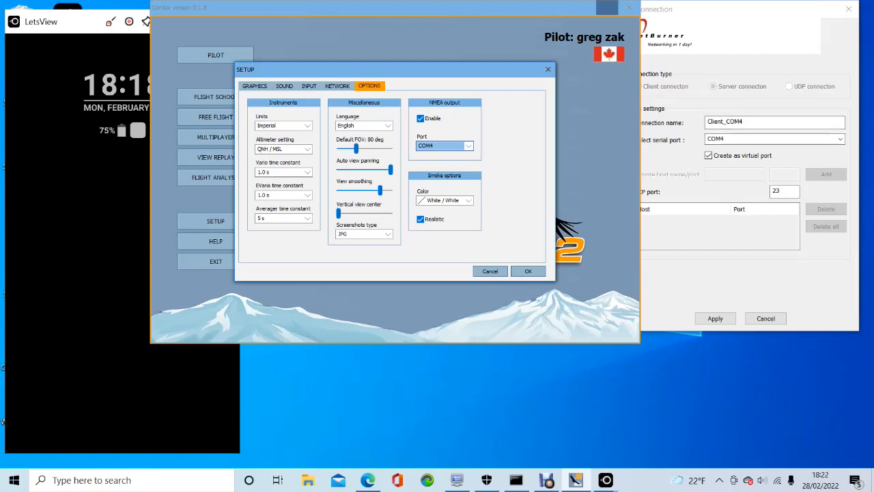
{"action": "left_click", "coordinate": [528, 271]}
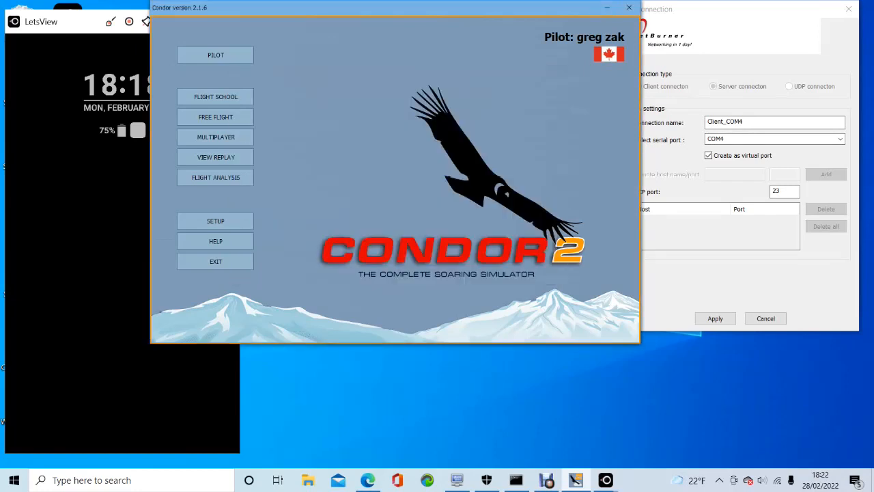
{"action": "left_click_drag", "start_coordinate": [370, 10], "coordinate": [441, 10]}
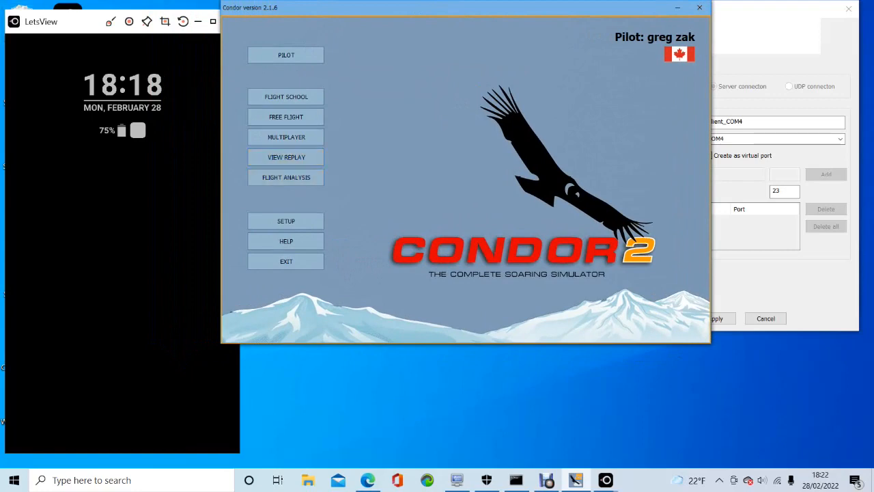
{"action": "left_click", "coordinate": [677, 8]}
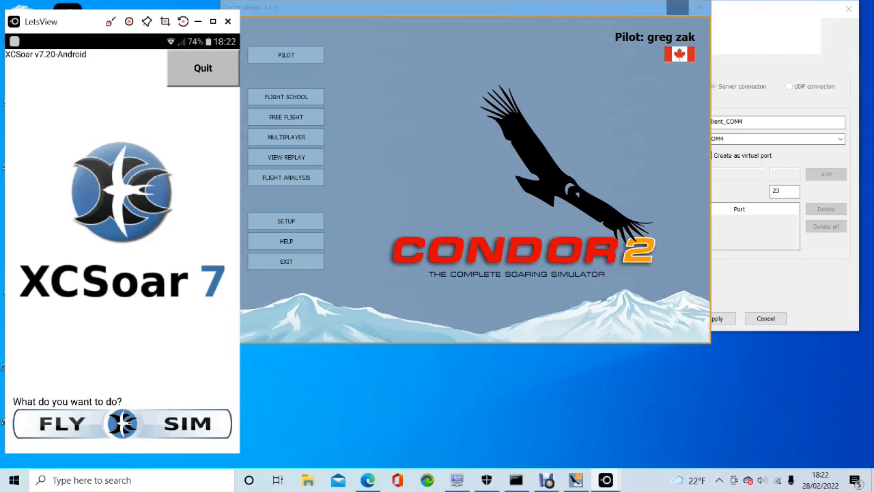
Start XCSoar in Fly mode on the mirrored phone and open the Condor Soaring Simulator device C for editing.
{"action": "left_click", "coordinate": [62, 423]}
{"action": "left_click", "coordinate": [123, 435]}
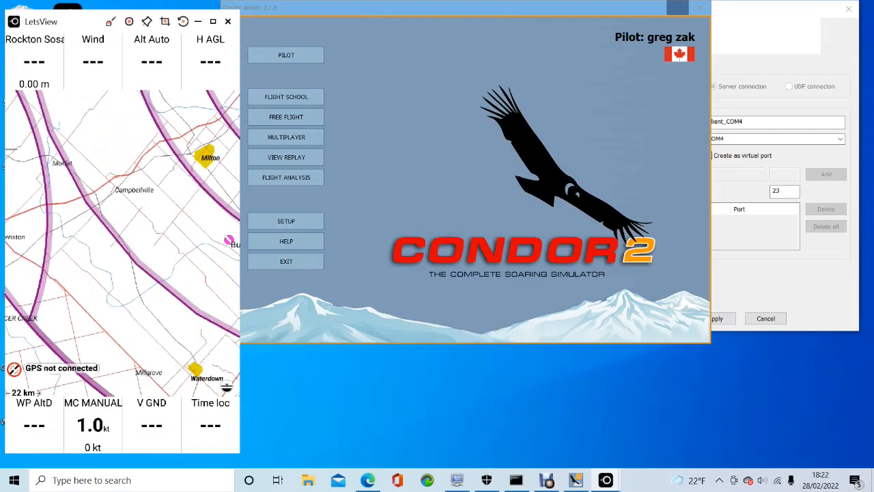
{"action": "left_click", "coordinate": [231, 377]}
{"action": "left_click", "coordinate": [216, 435]}
{"action": "left_click", "coordinate": [231, 376]}
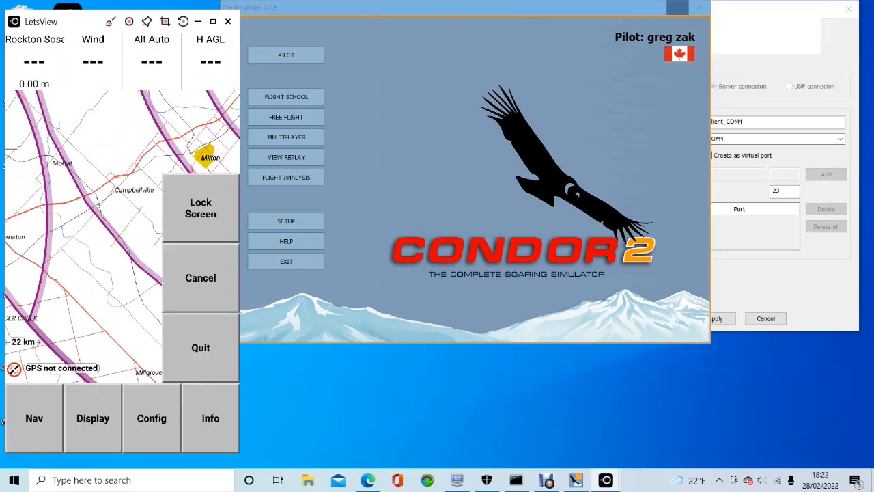
{"action": "left_click", "coordinate": [151, 418]}
{"action": "left_click", "coordinate": [201, 208]}
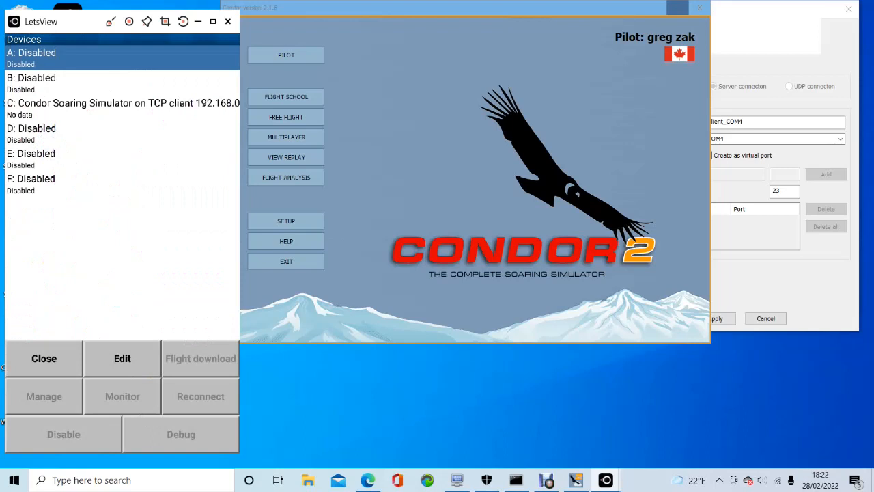
{"action": "left_click", "coordinate": [123, 108]}
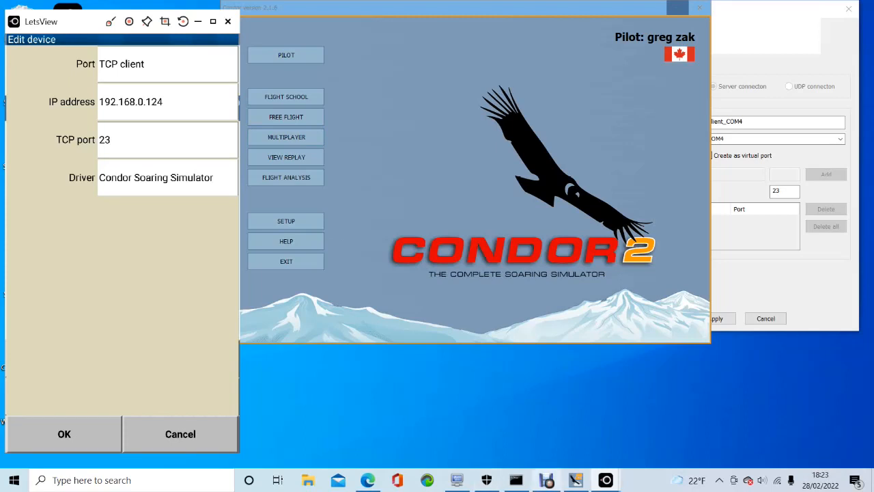
Switch to Command Prompt and run ipconfig to look up the computer's WiFi IPv4 address.
{"action": "left_click", "coordinate": [516, 480]}
{"action": "left_click", "coordinate": [511, 372]}
{"action": "type", "text": "ipconfig"}
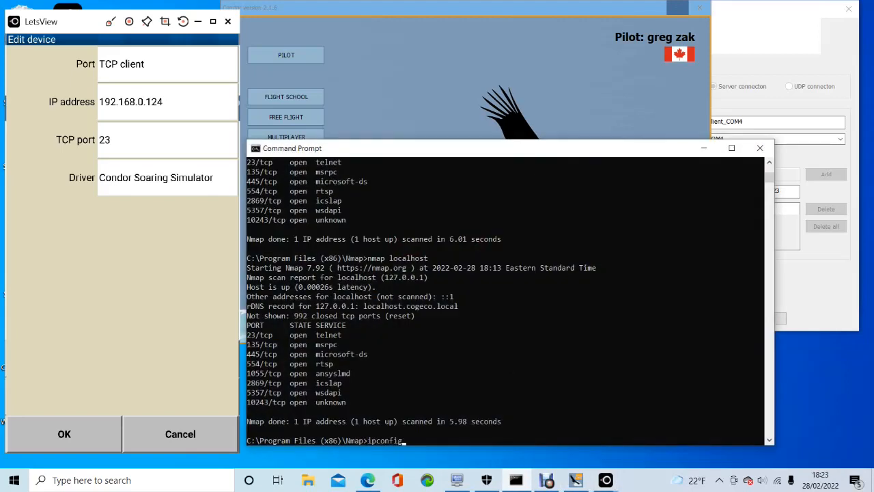
{"action": "key", "text": "Return"}
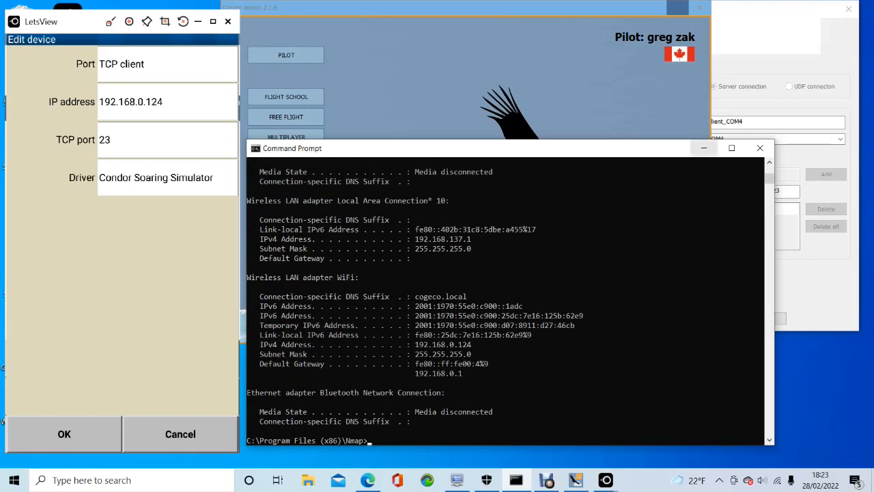
{"action": "left_click", "coordinate": [703, 147]}
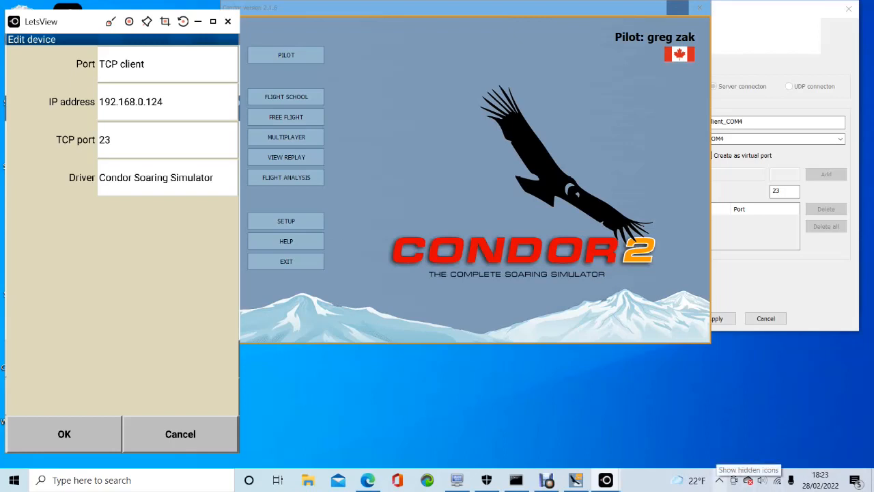
Open Windows Security to check the private network's Microsoft Defender Firewall state, moving its window off the phone mirror.
{"action": "left_click", "coordinate": [719, 480]}
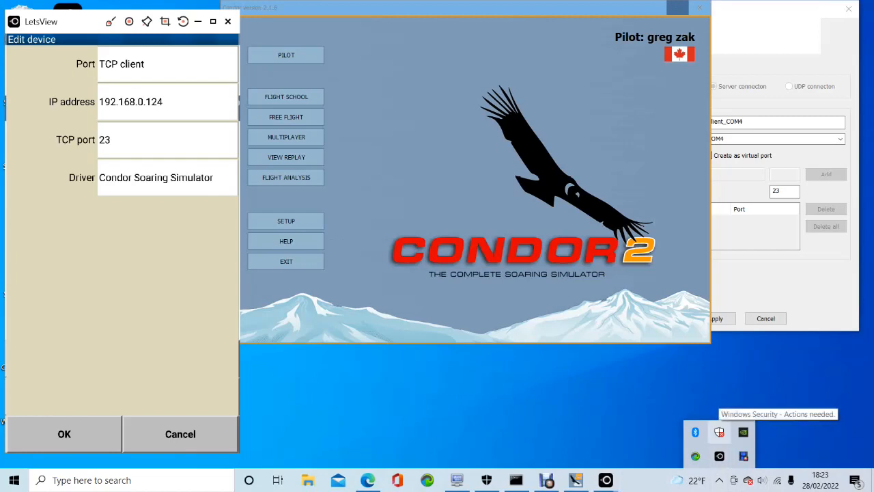
{"action": "left_click", "coordinate": [719, 432]}
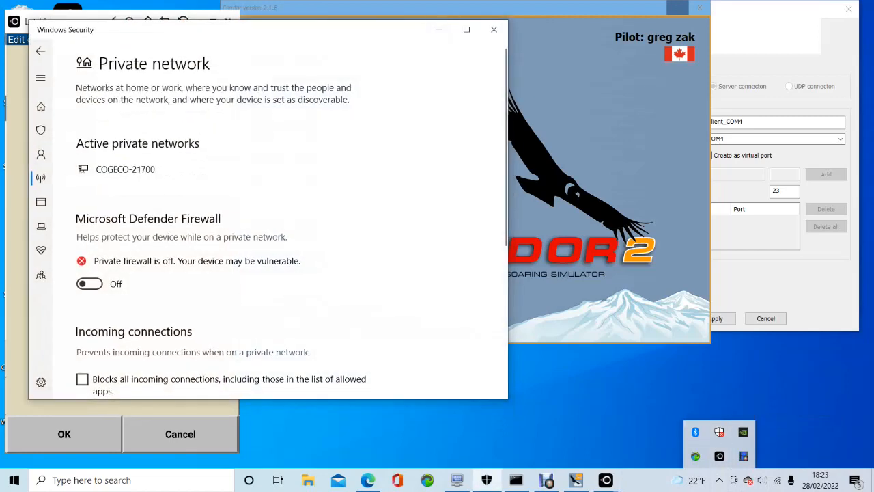
{"action": "left_click_drag", "start_coordinate": [322, 34], "coordinate": [466, 72]}
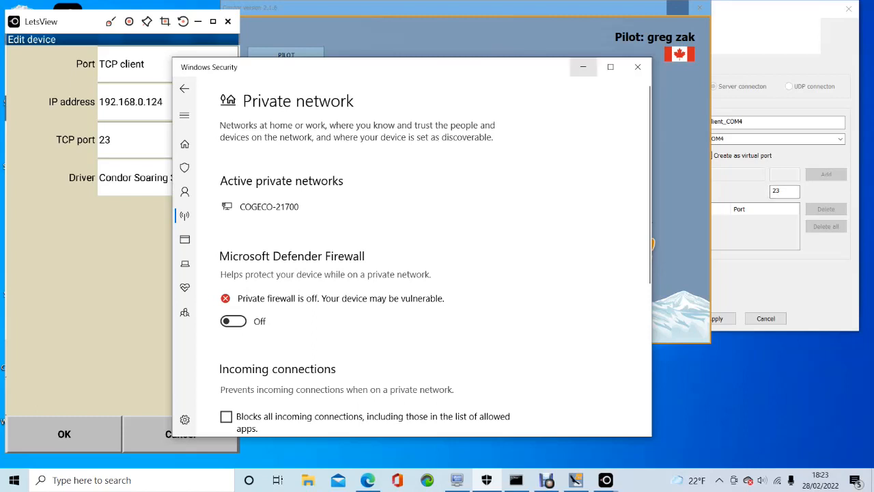
Minimize Windows Security and compare the WiFi IPv4 address in Command Prompt with the IP address entered for the XCSoar device.
{"action": "left_click", "coordinate": [584, 66]}
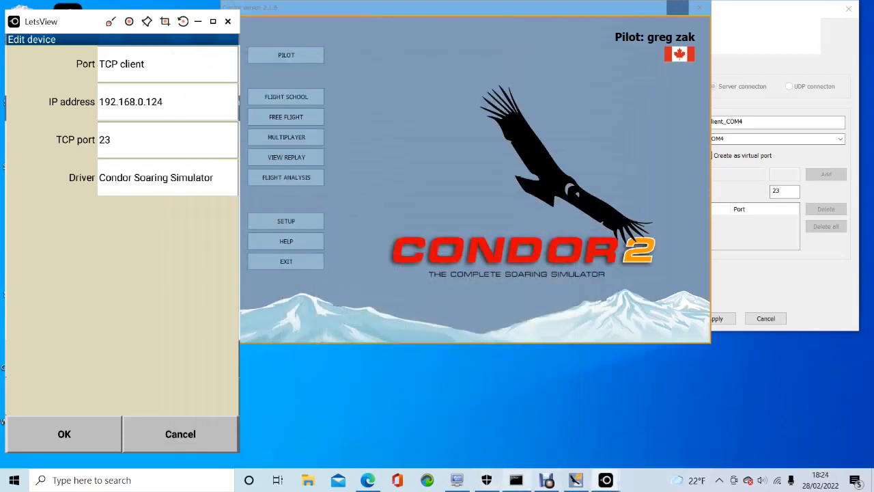
{"action": "left_click", "coordinate": [516, 480]}
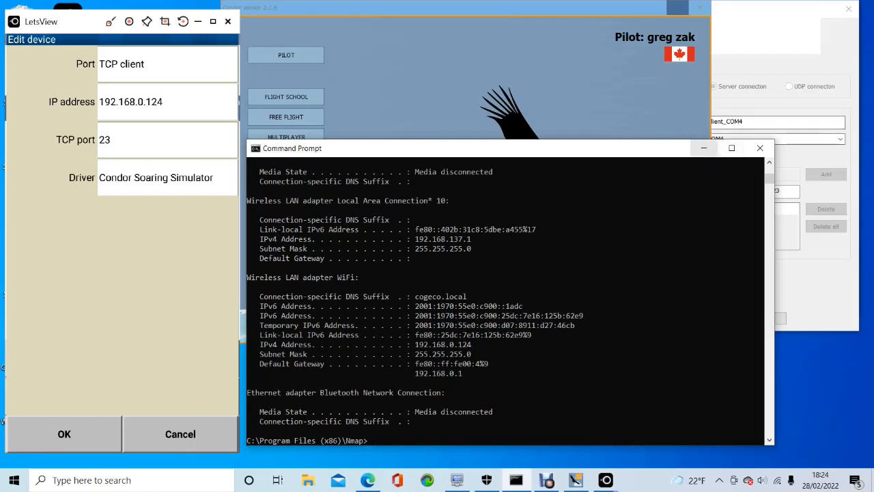
{"action": "left_click", "coordinate": [704, 148]}
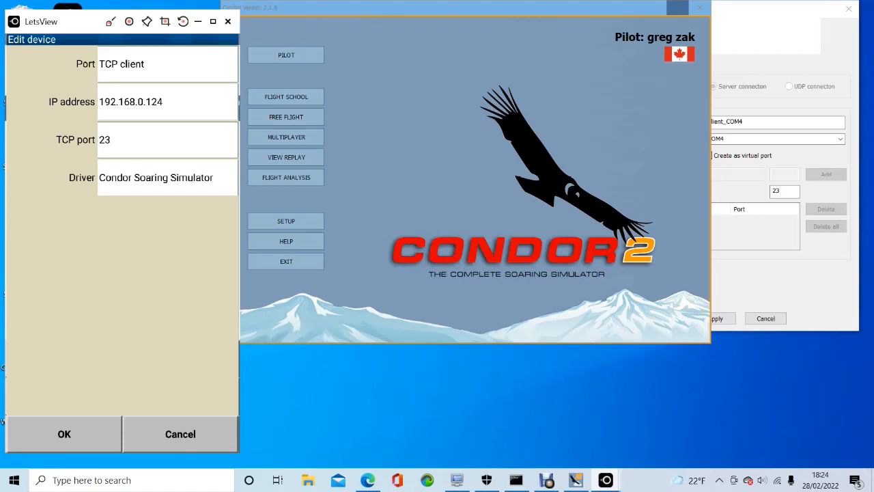
Accept the TCP client settings for device C in XCSoar and open its port monitor.
{"action": "left_click", "coordinate": [64, 434]}
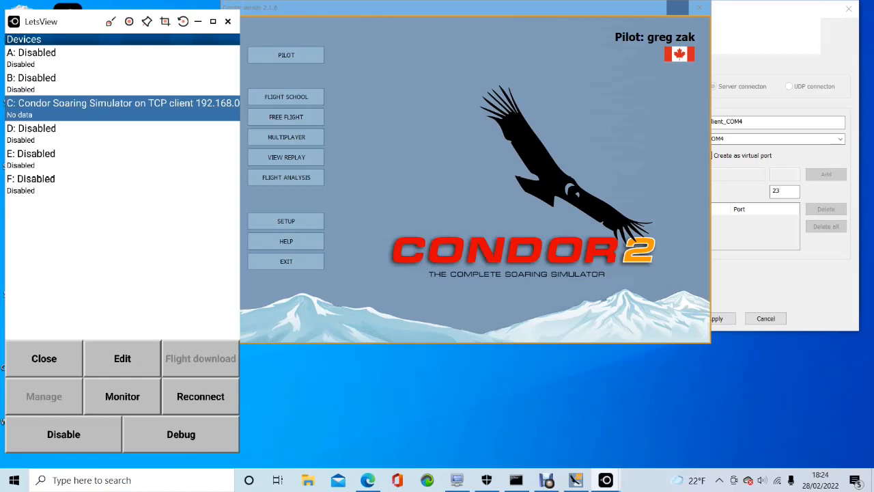
{"action": "left_click", "coordinate": [122, 396]}
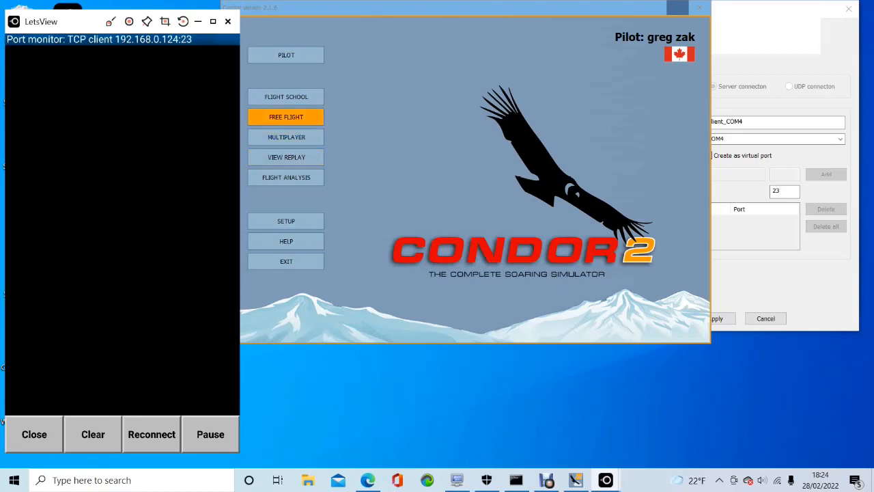
Switch to Condor 2 and start a free flight to send position data to XCSoar.
{"action": "left_click", "coordinate": [286, 117]}
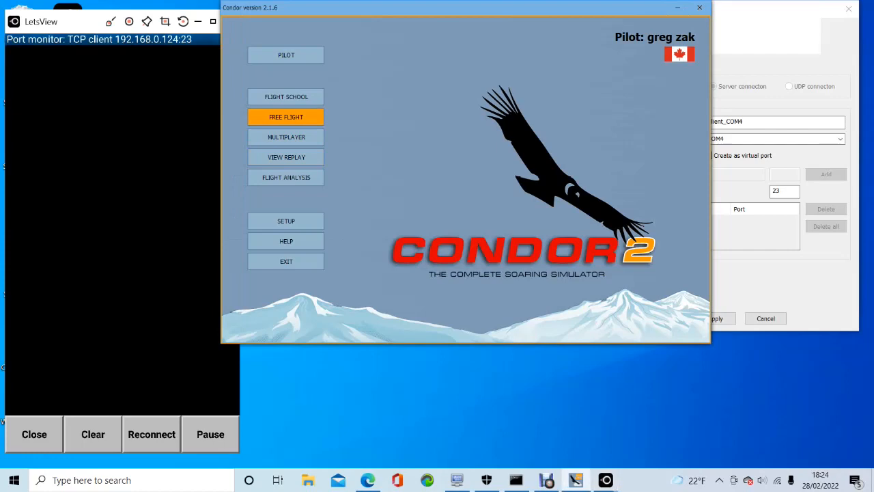
{"action": "left_click", "coordinate": [286, 117]}
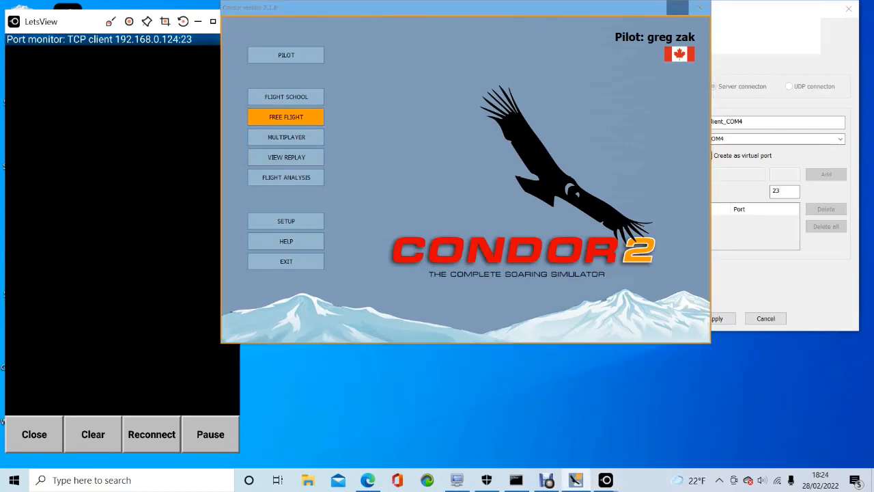
{"action": "left_click", "coordinate": [681, 343]}
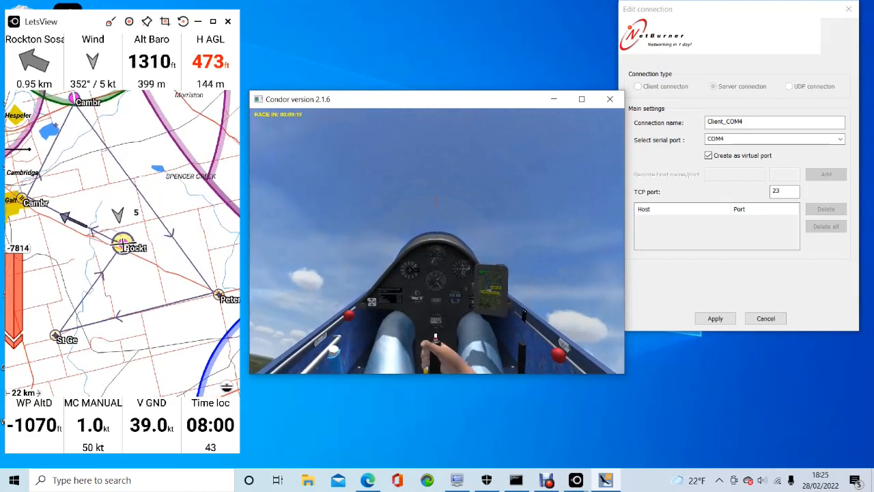
Exit the running Condor flight to reach the debriefing.
{"action": "key", "text": "Escape"}
{"action": "left_click", "coordinate": [455, 197]}
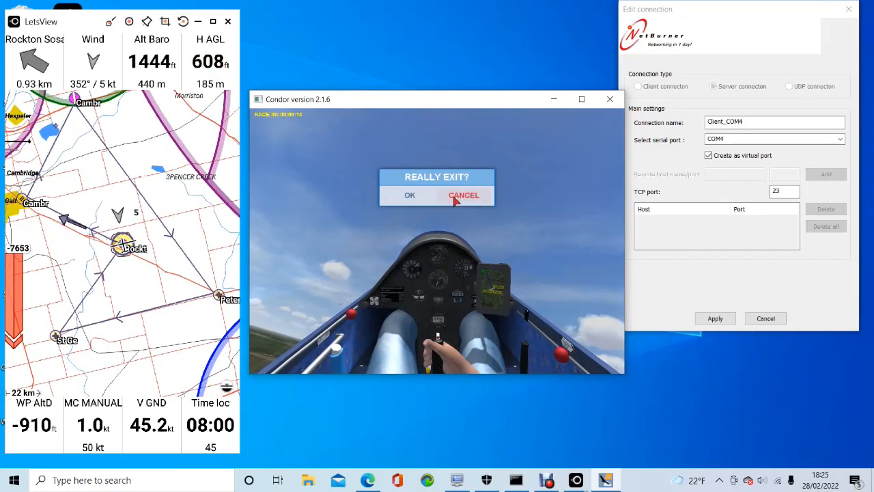
{"action": "left_click", "coordinate": [455, 197]}
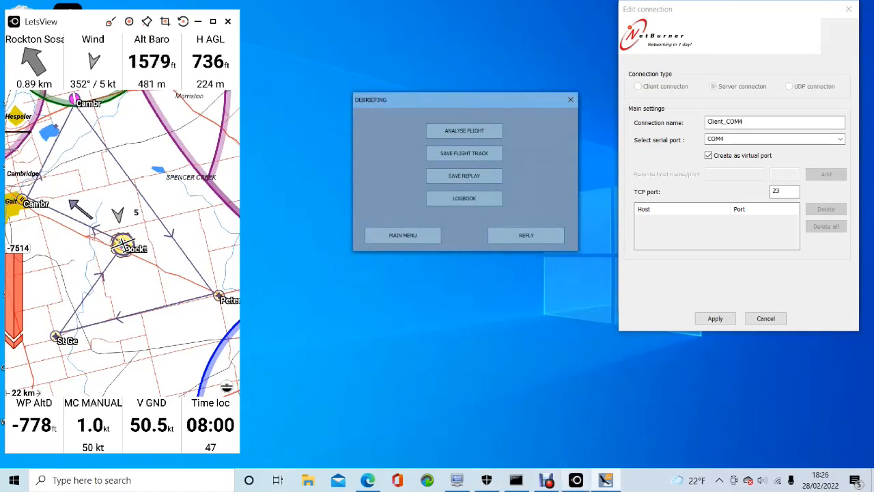
{"action": "mouse_move", "coordinate": [546, 480]}
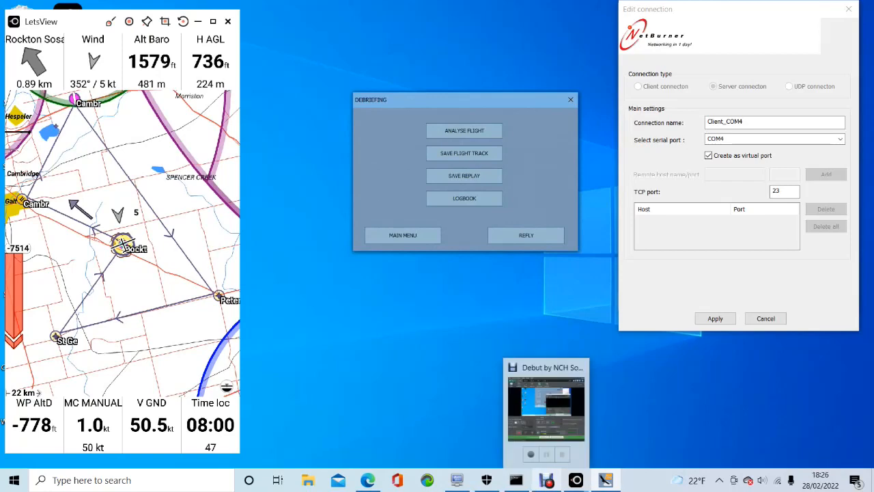
{"action": "left_click", "coordinate": [546, 408]}
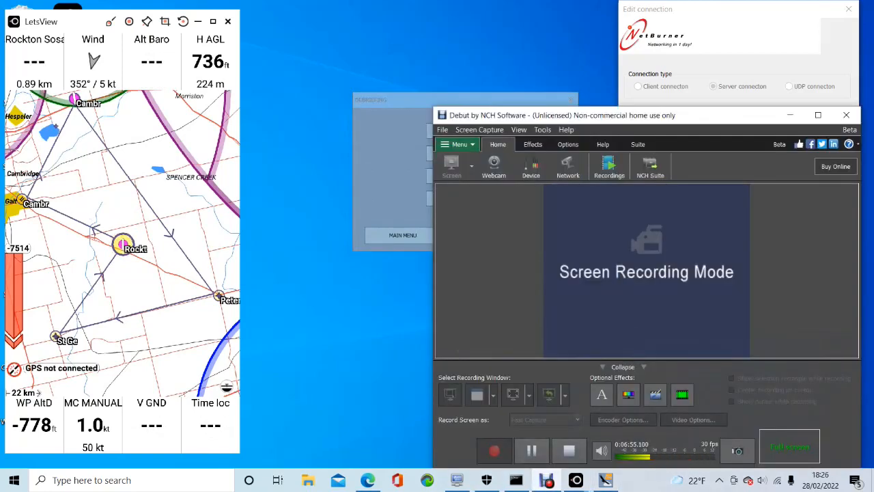